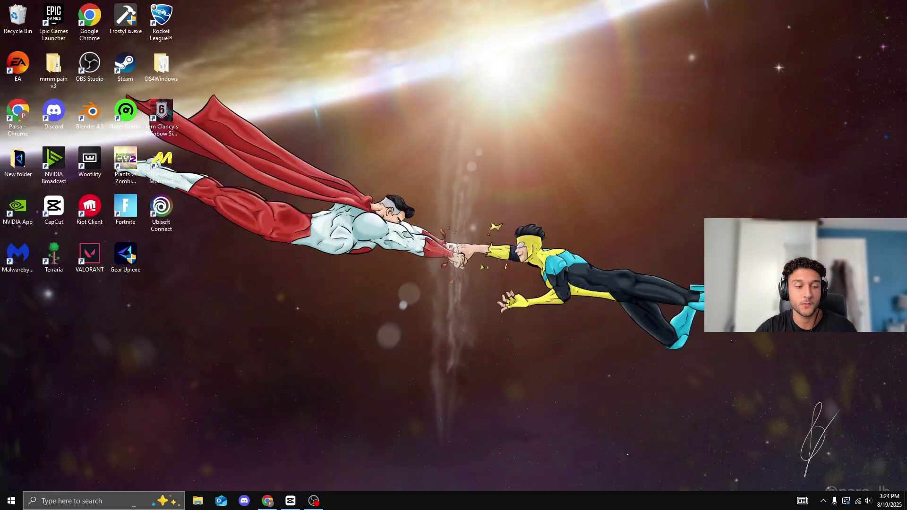
# Step: From Control Panel reach Ease of Access Centre's 'Make the mouse easier to use' page
pyautogui.click(106, 500)
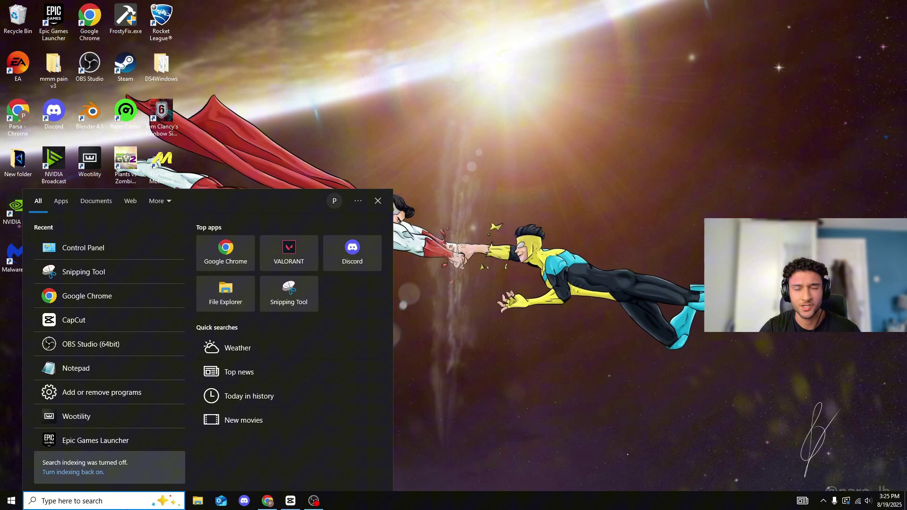
pyautogui.click(64, 247)
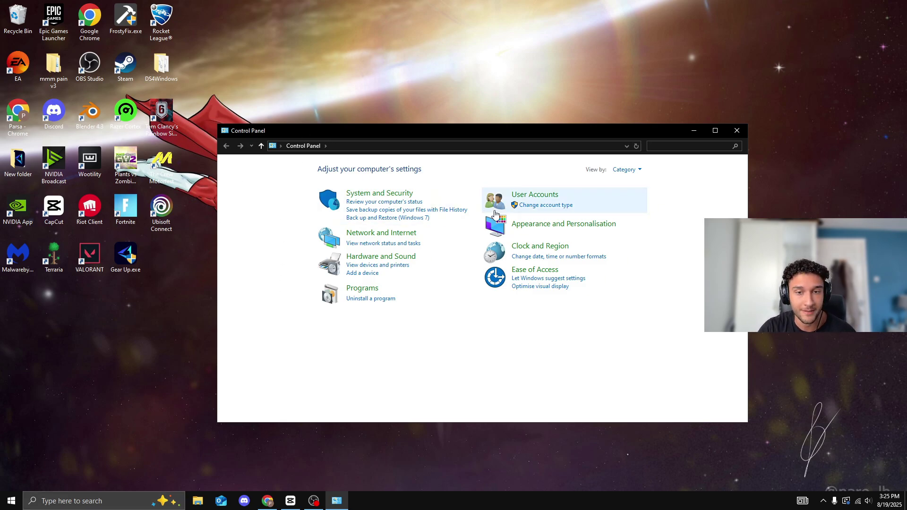
pyautogui.click(536, 270)
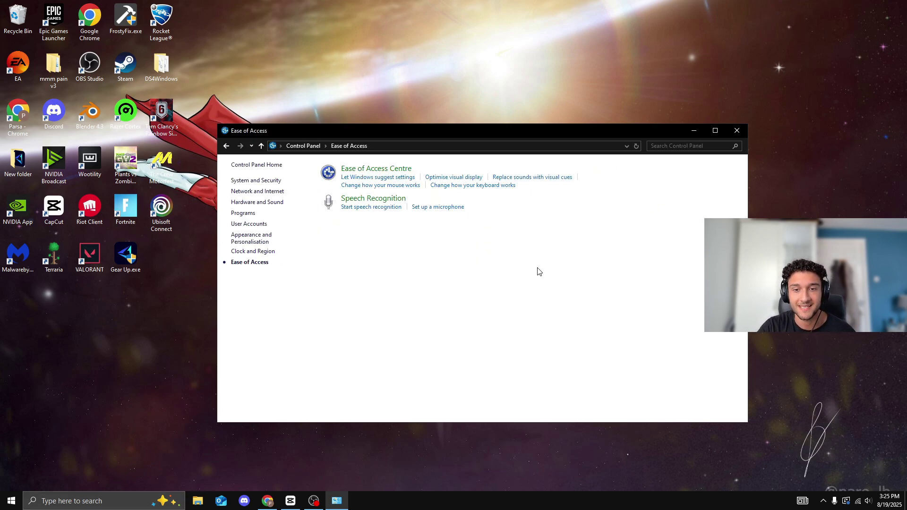
pyautogui.click(386, 170)
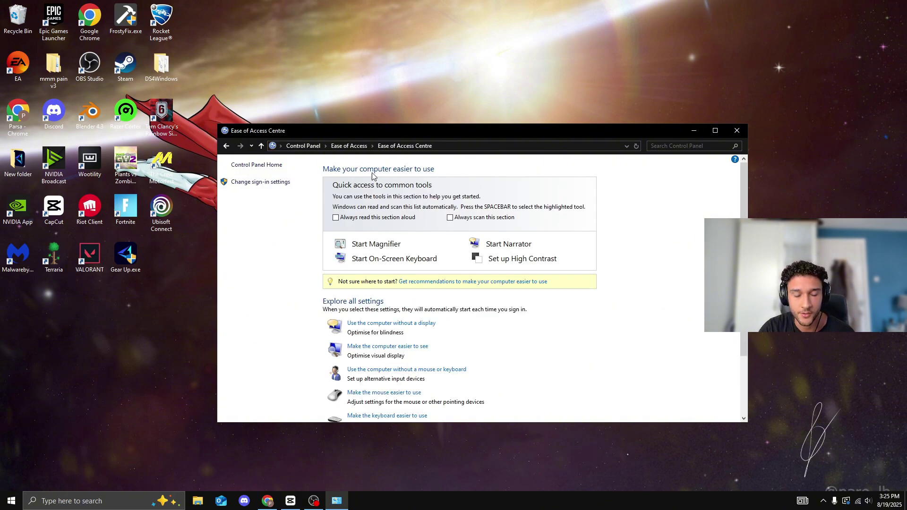
pyautogui.scroll(-1, 387, 270)
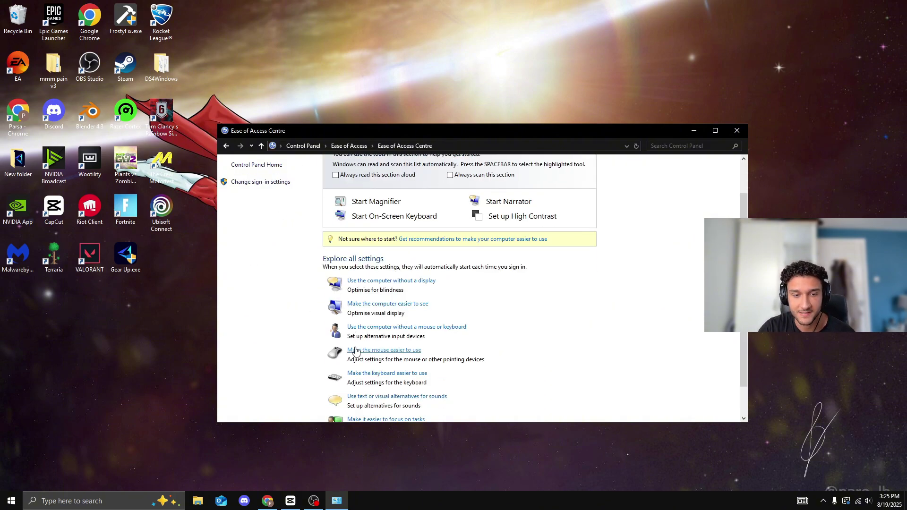
pyautogui.click(399, 351)
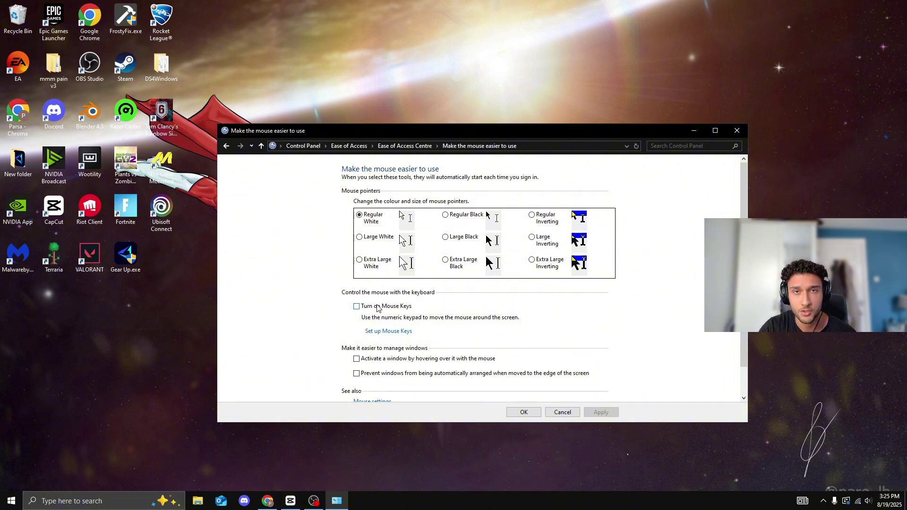
# Step: In Set up Mouse Keys set acceleration to Slow, apply, and close Control Panel
pyautogui.click(386, 331)
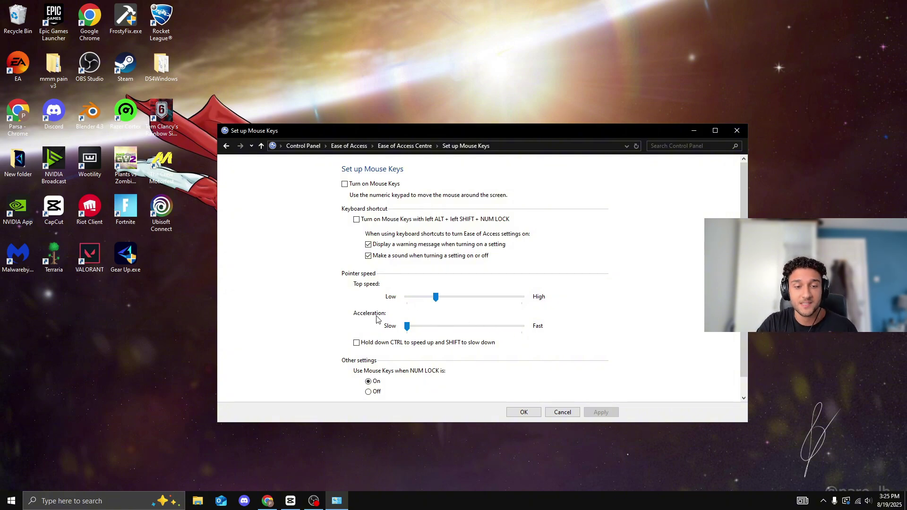
pyautogui.click(408, 327)
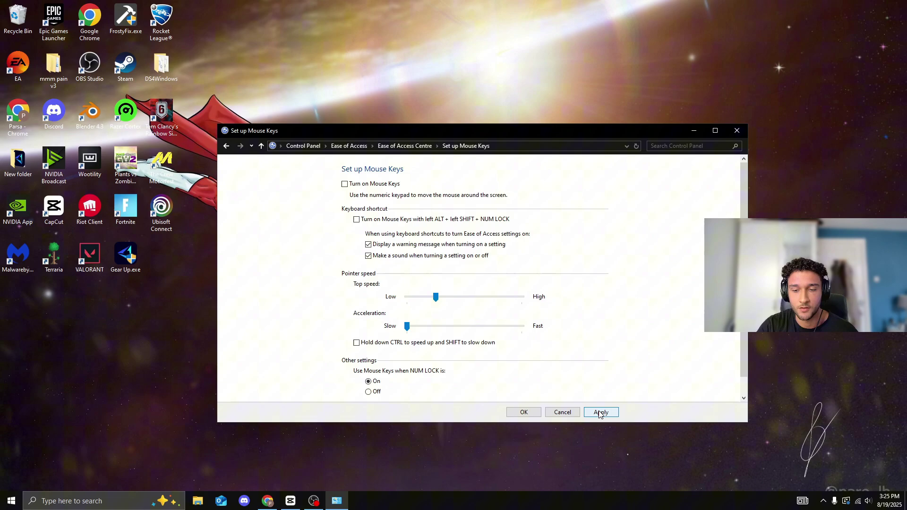
pyautogui.click(577, 415)
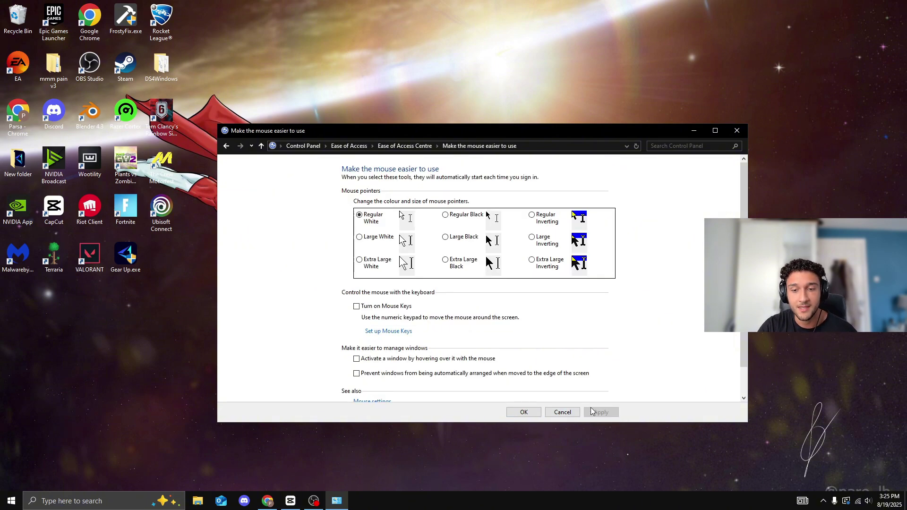
pyautogui.scroll(-1, 449, 338)
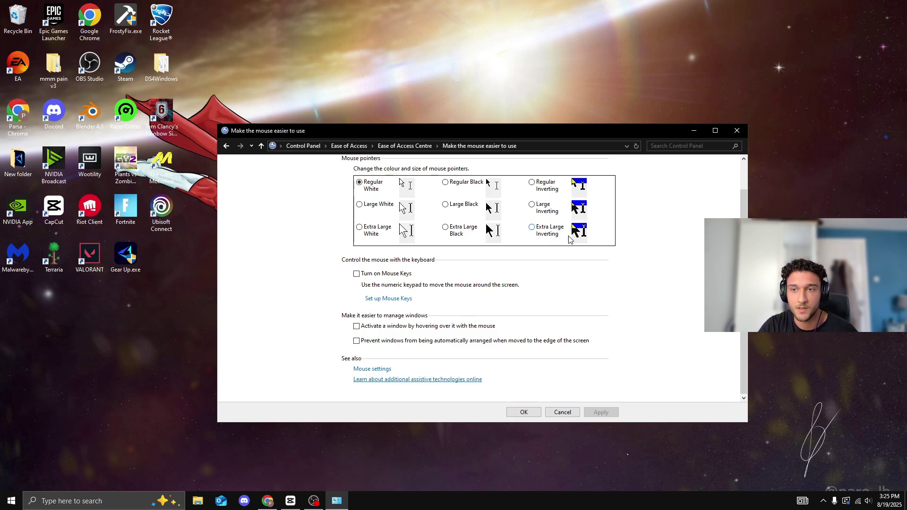
pyautogui.click(744, 130)
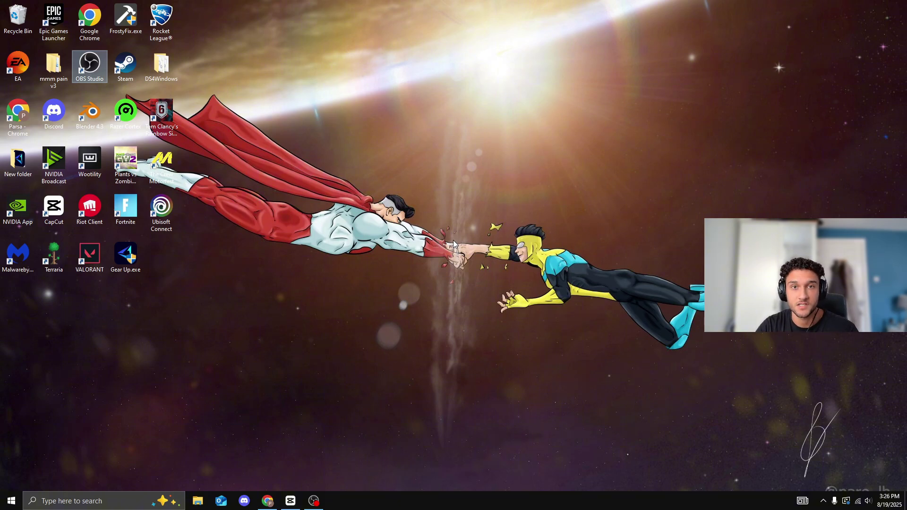
# Step: Launch GearUP Booster's home screen, then minimize it back to the desktop
pyautogui.click(795, 52)
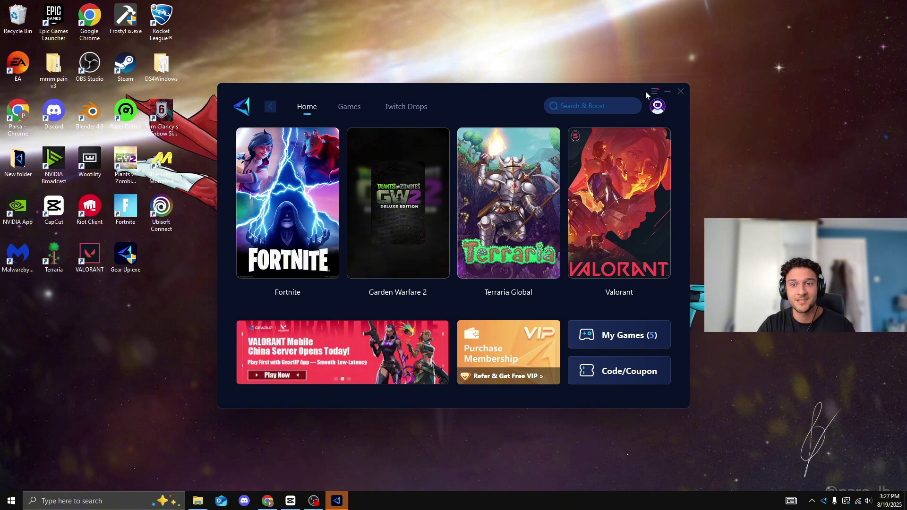
pyautogui.click(668, 92)
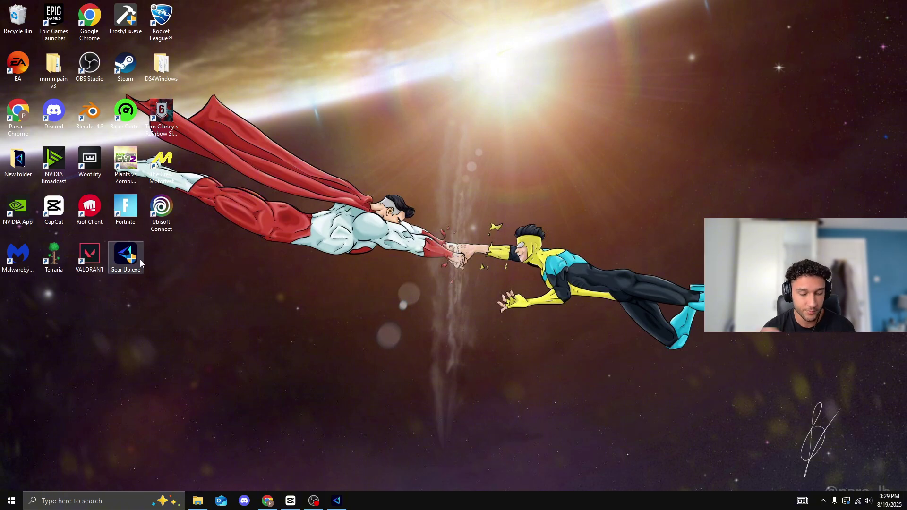
# Step: Via Win+I search 'sticky', confirm Sticky Keys and Filter Keys are Off, close Settings
pyautogui.press('super+i')
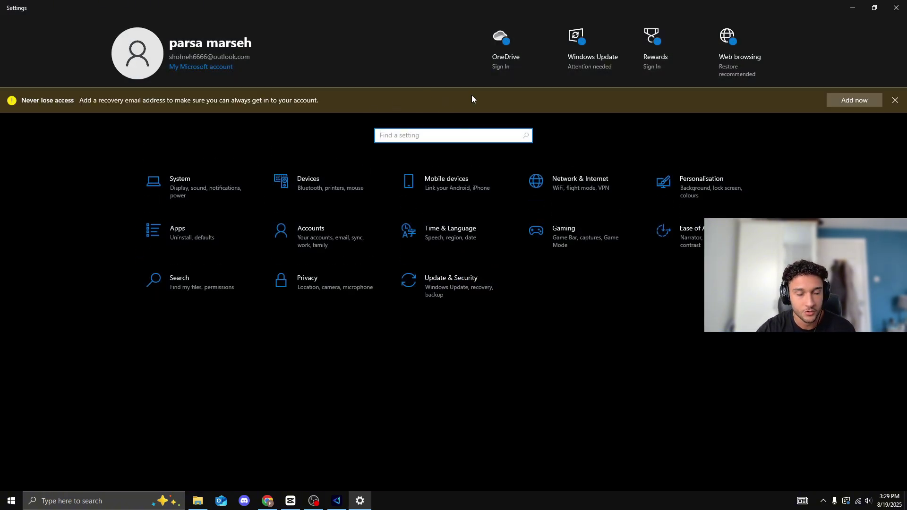
pyautogui.write('sti')
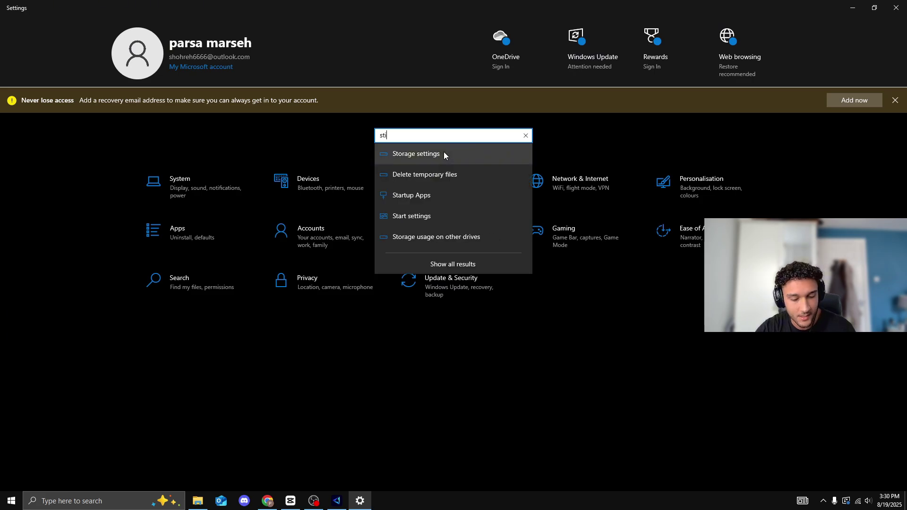
pyautogui.write('ck')
pyautogui.click(428, 159)
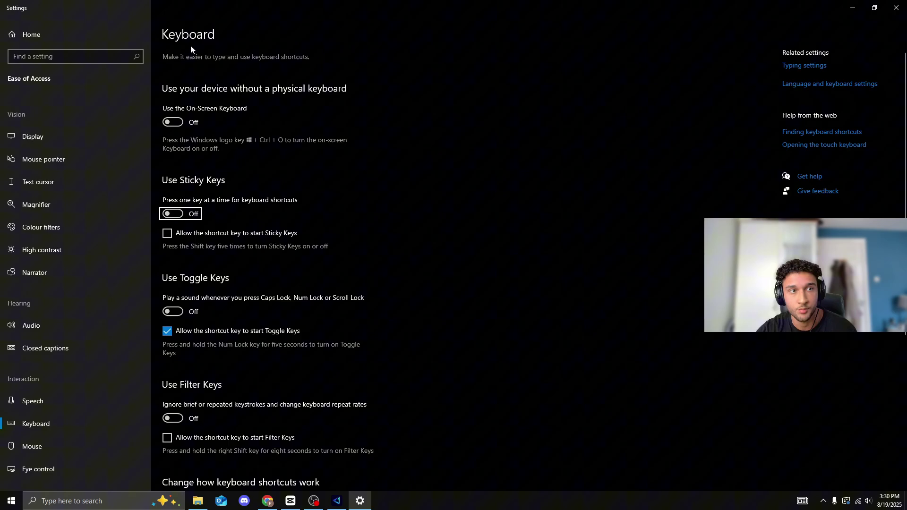
pyautogui.scroll(-5, 219, 230)
pyautogui.scroll(5, 223, 360)
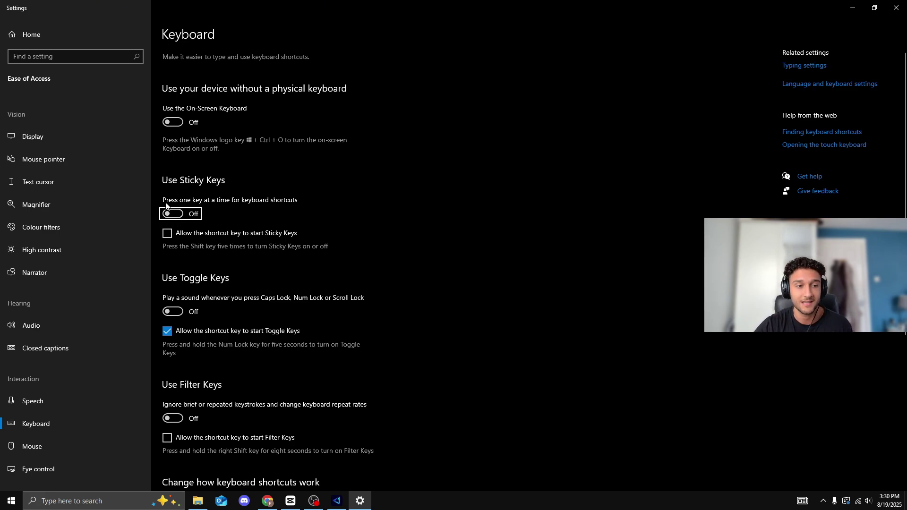
pyautogui.scroll(-1, 198, 264)
pyautogui.scroll(-3, 220, 333)
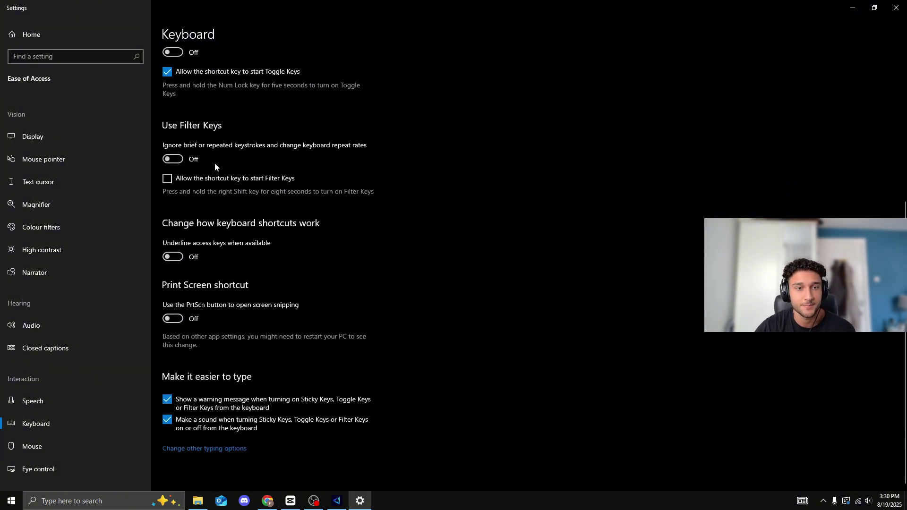
pyautogui.scroll(5, 252, 310)
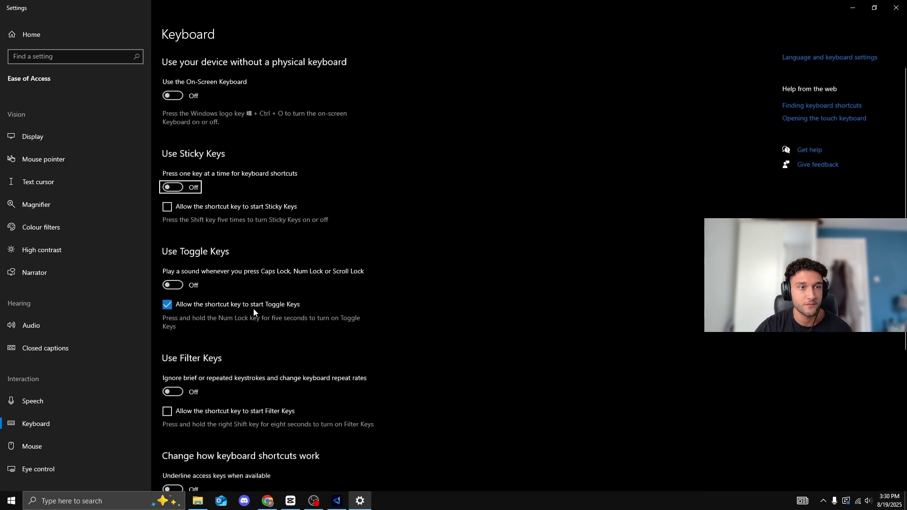
pyautogui.click(896, 7)
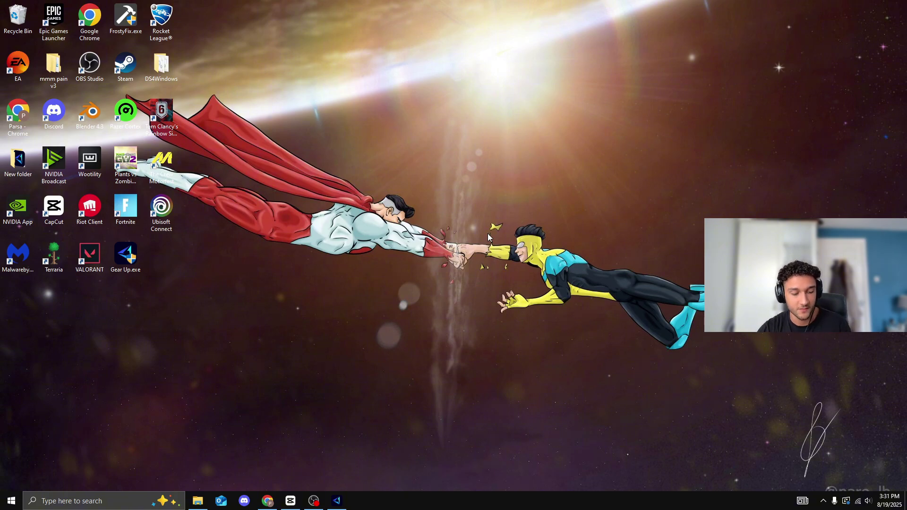
# Step: Run powercfg.cpl, review Power Options with Razer Cortex plan active, then minimise it
pyautogui.press('super+r')
pyautogui.press('BackSpace')
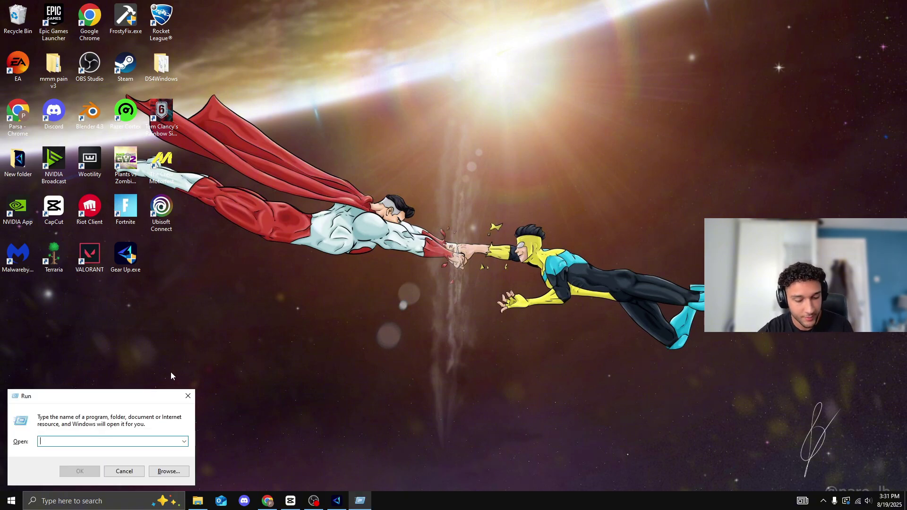
pyautogui.write('powercfg.cpl')
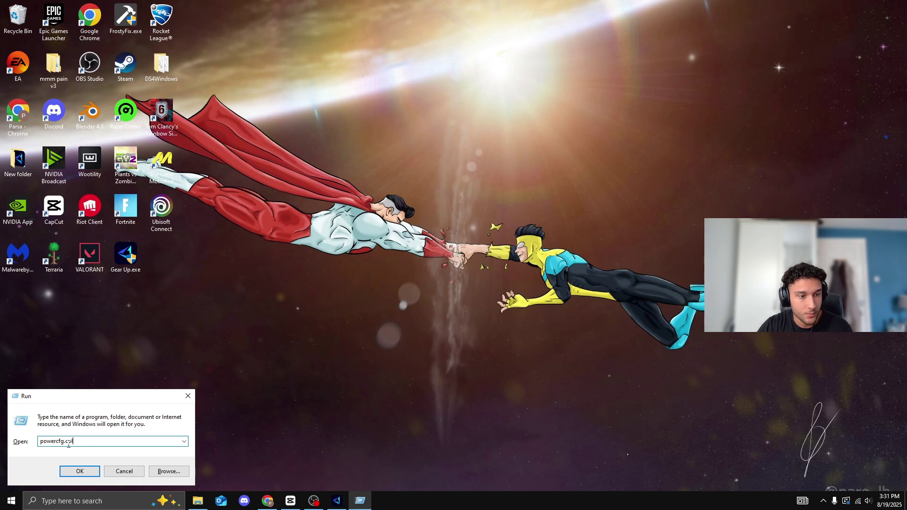
pyautogui.click(78, 472)
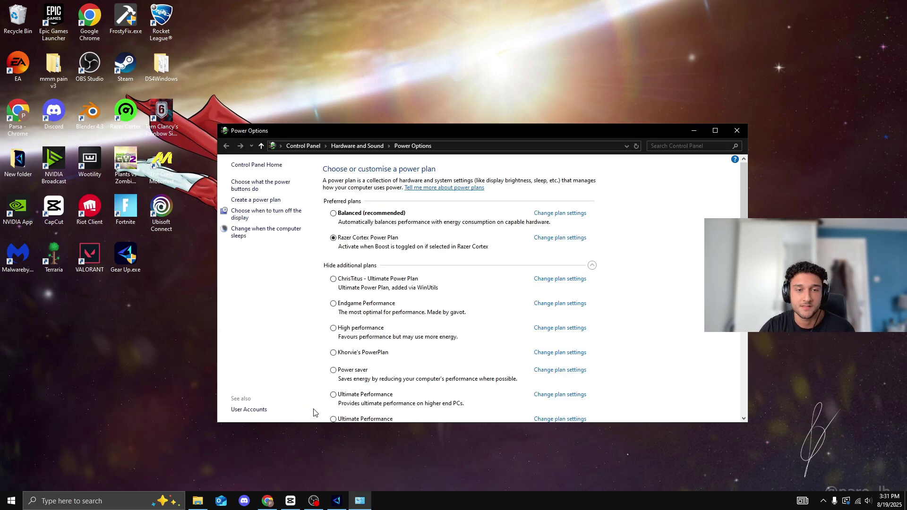
pyautogui.click(715, 130)
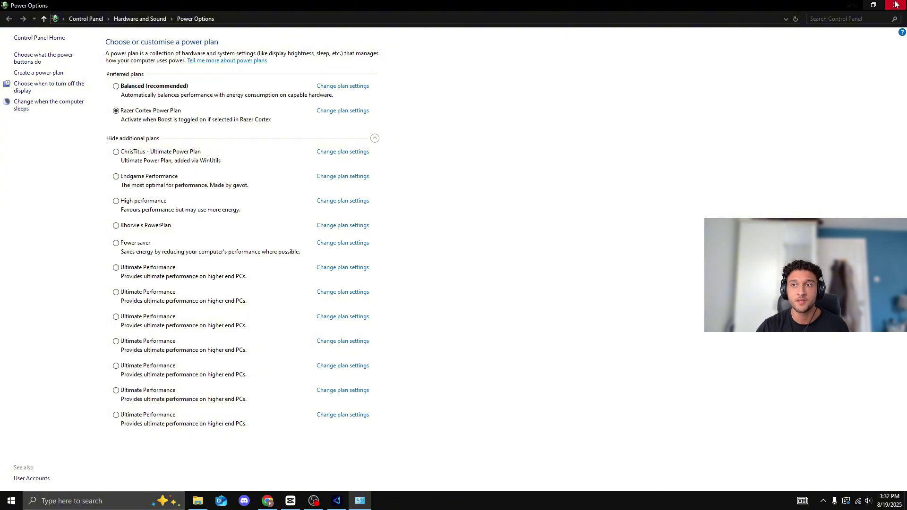
pyautogui.click(855, 5)
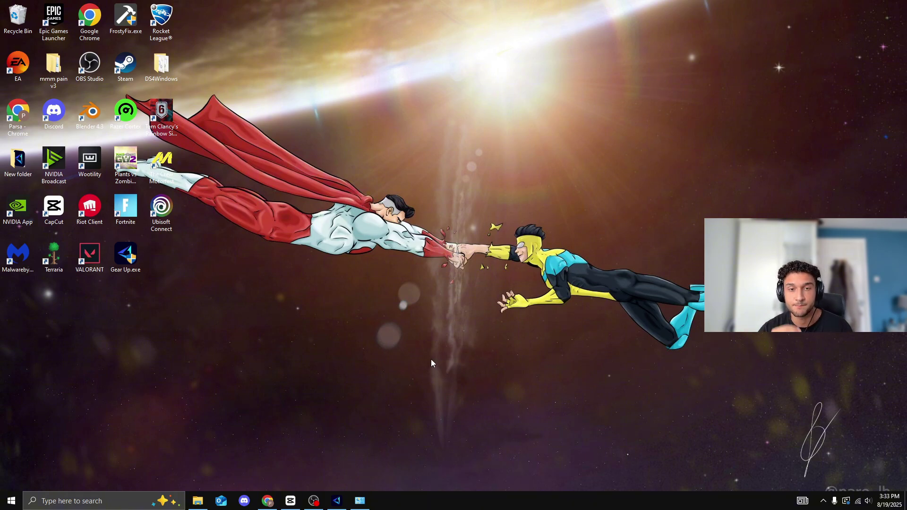
# Step: In Keyboard Properties set repeat delay Short and repeat rate Fast, then close Control Panel
pyautogui.click(71, 501)
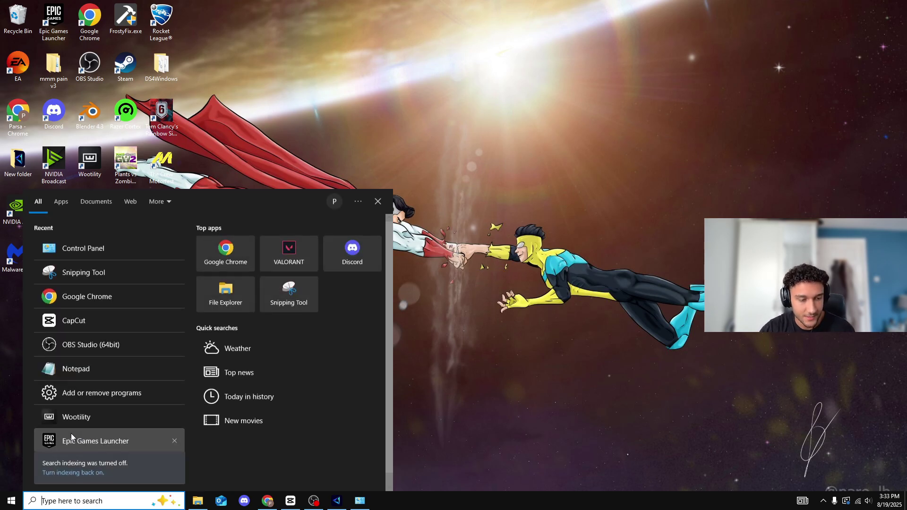
pyautogui.write('con')
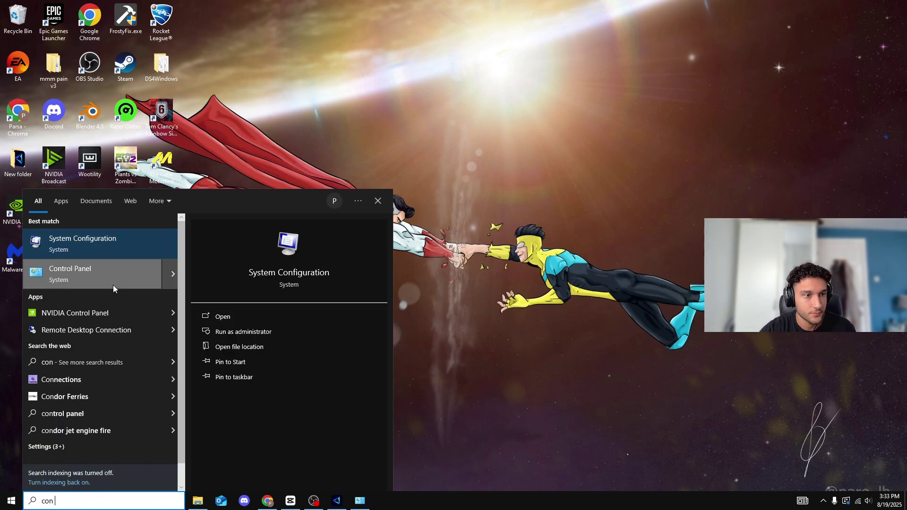
pyautogui.click(110, 280)
pyautogui.click(727, 142)
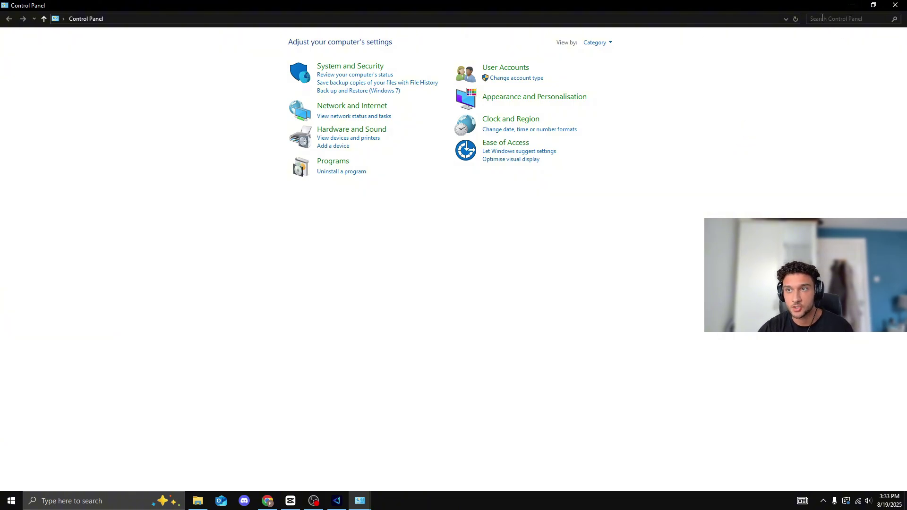
pyautogui.write('key')
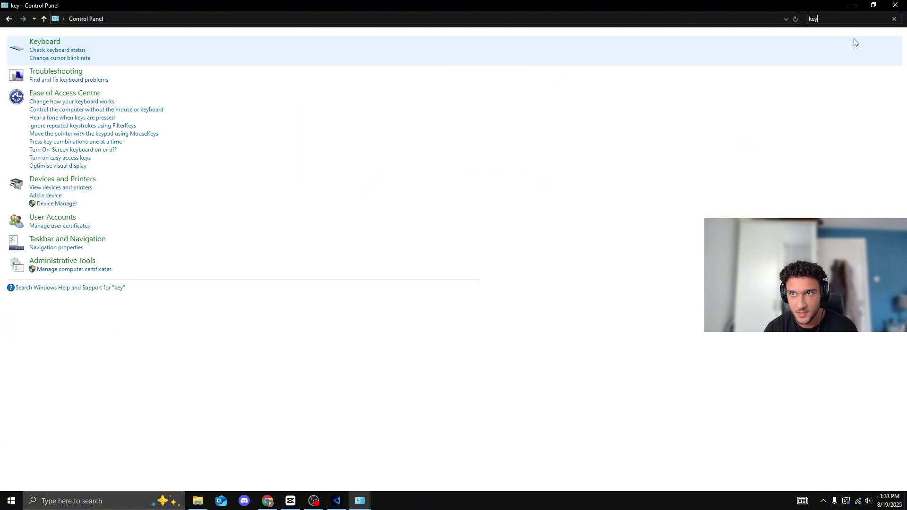
pyautogui.click(36, 50)
pyautogui.moveTo(194, 97); pyautogui.dragTo(482, 121)
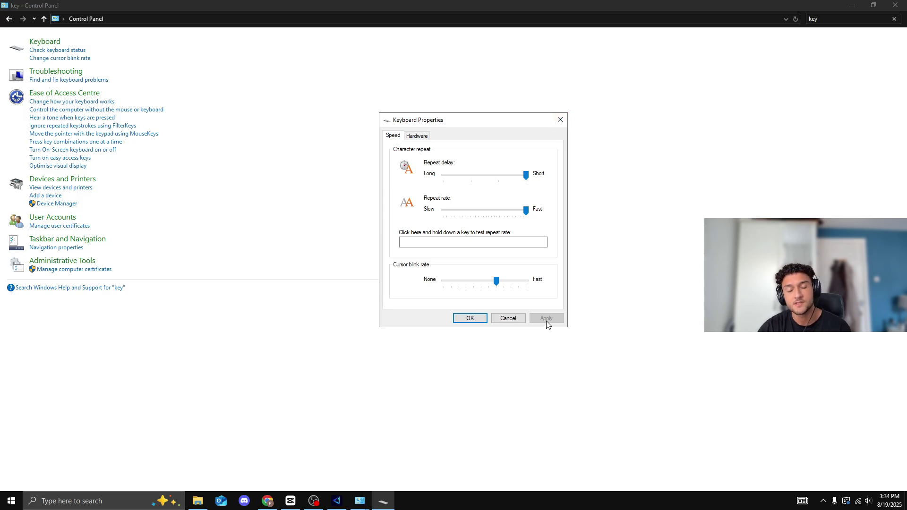
pyautogui.click(470, 318)
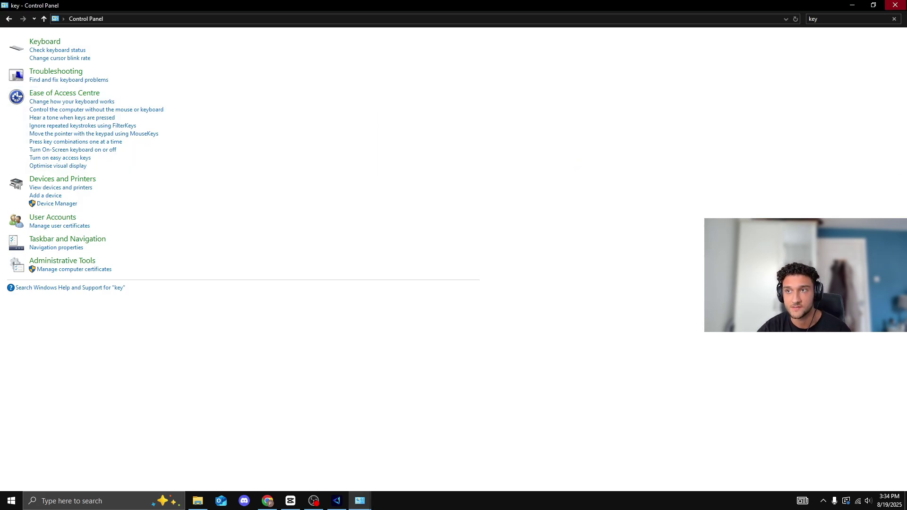
pyautogui.hotkey('alt', 'F4')
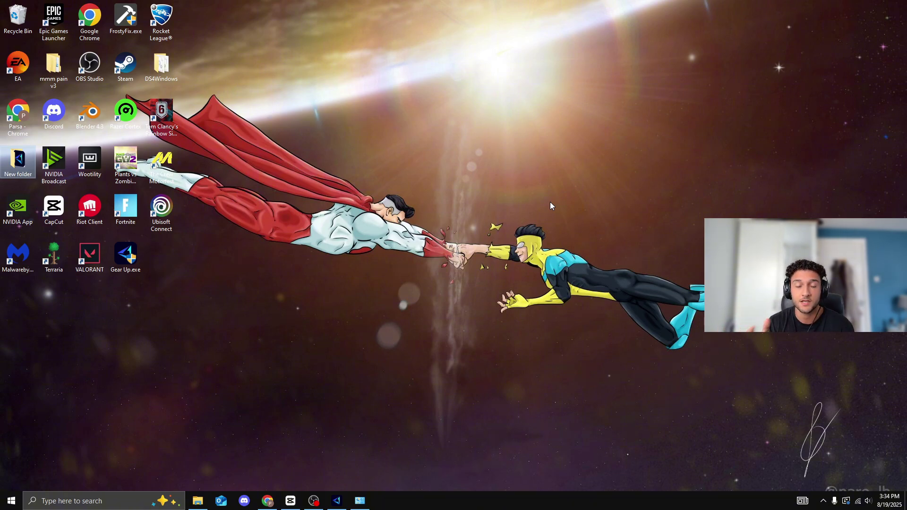
pyautogui.click(550, 205)
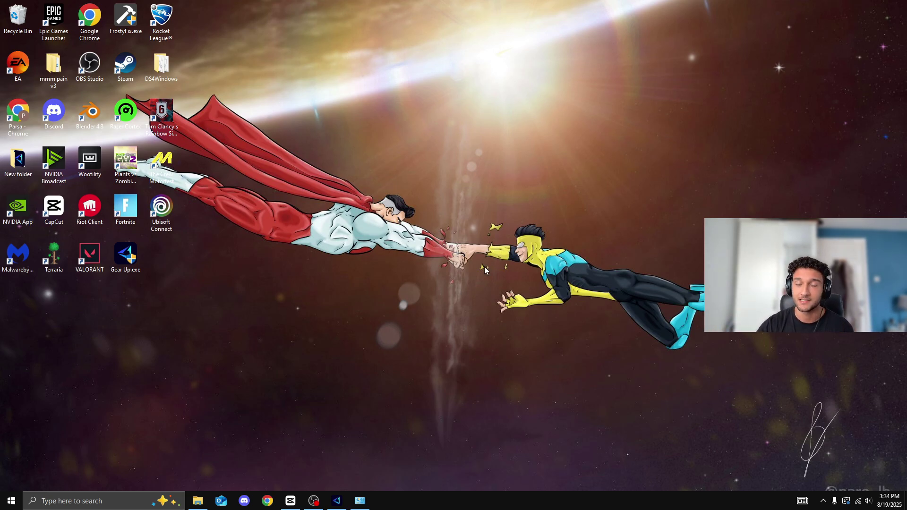
# Step: Confirm Game Mode is On and hardware-accelerated GPU scheduling is On, then close Settings
pyautogui.click(128, 500)
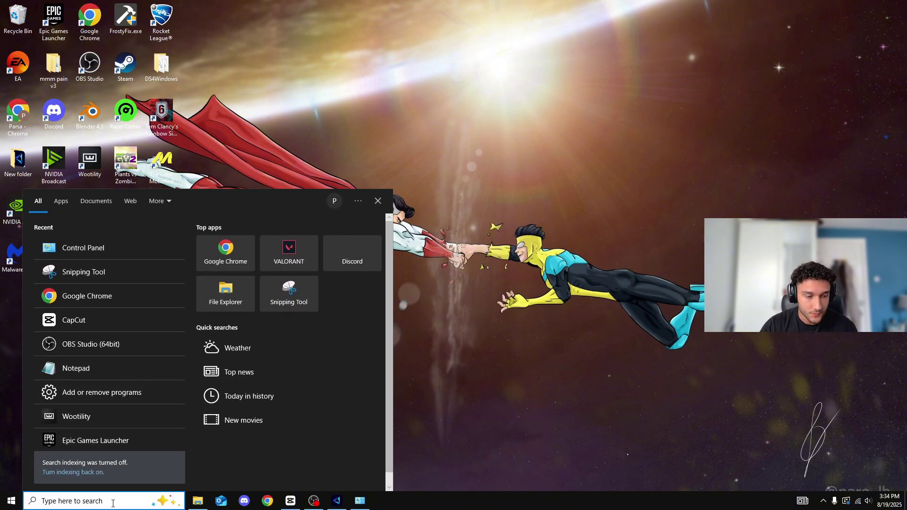
pyautogui.write('game')
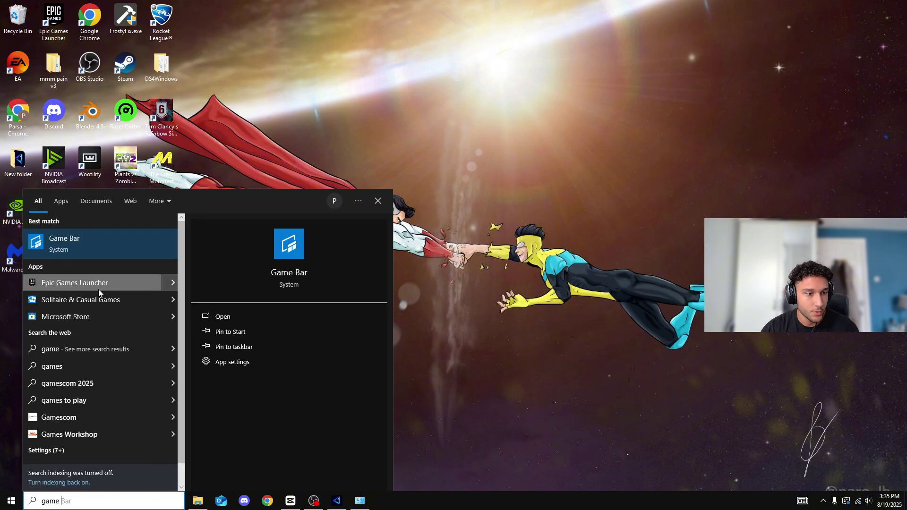
pyautogui.write(' mode')
pyautogui.press('Return')
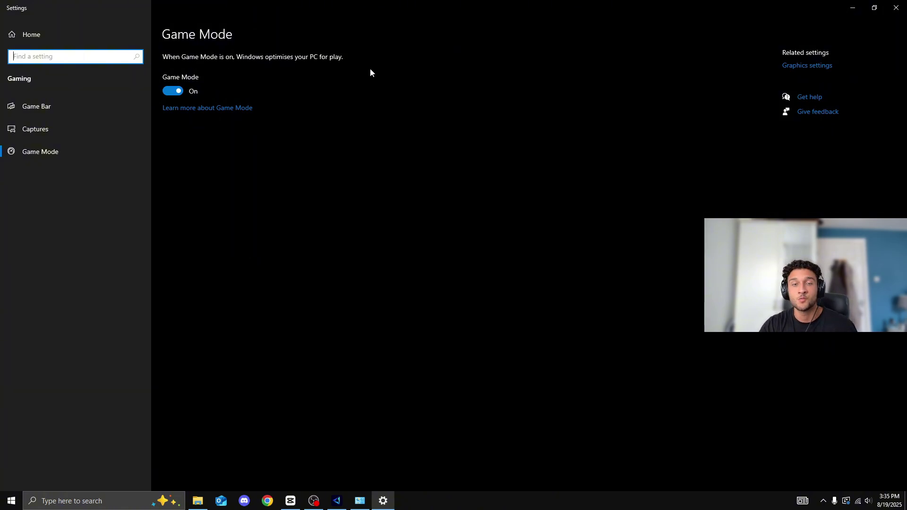
pyautogui.write('gpu')
pyautogui.click(77, 73)
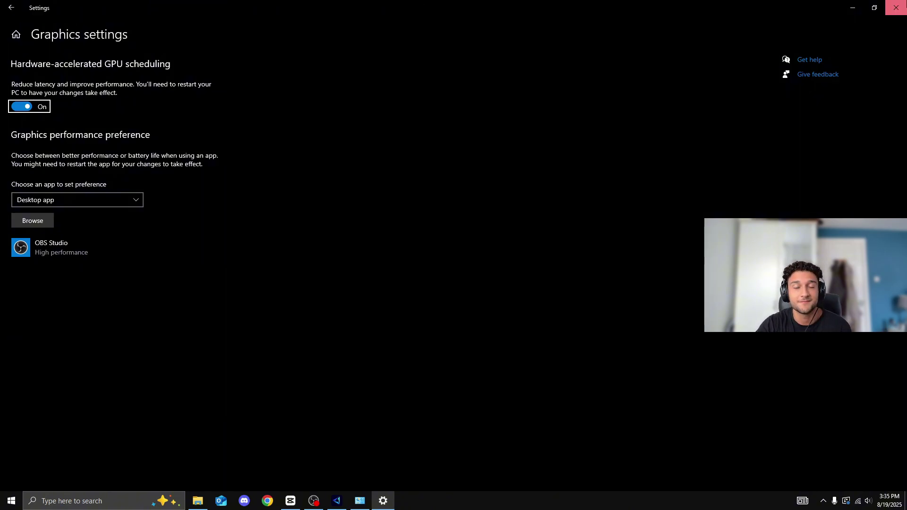
pyautogui.click(896, 7)
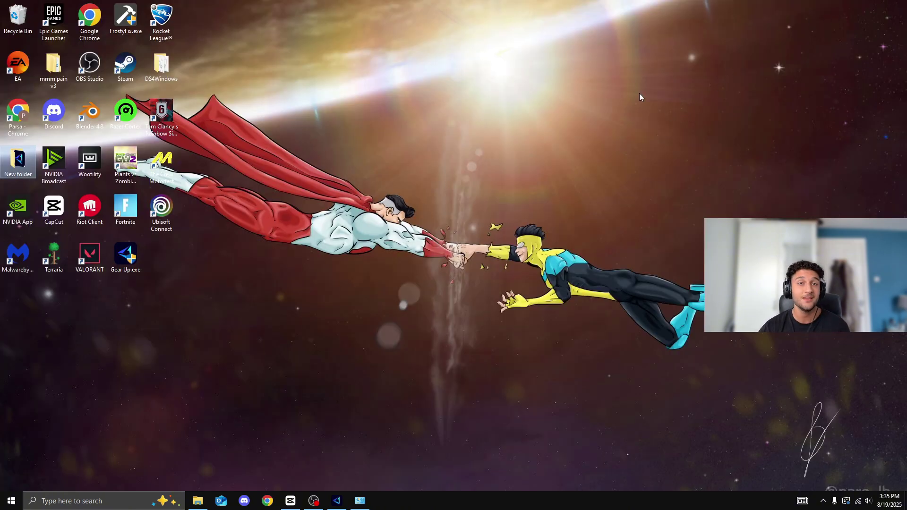